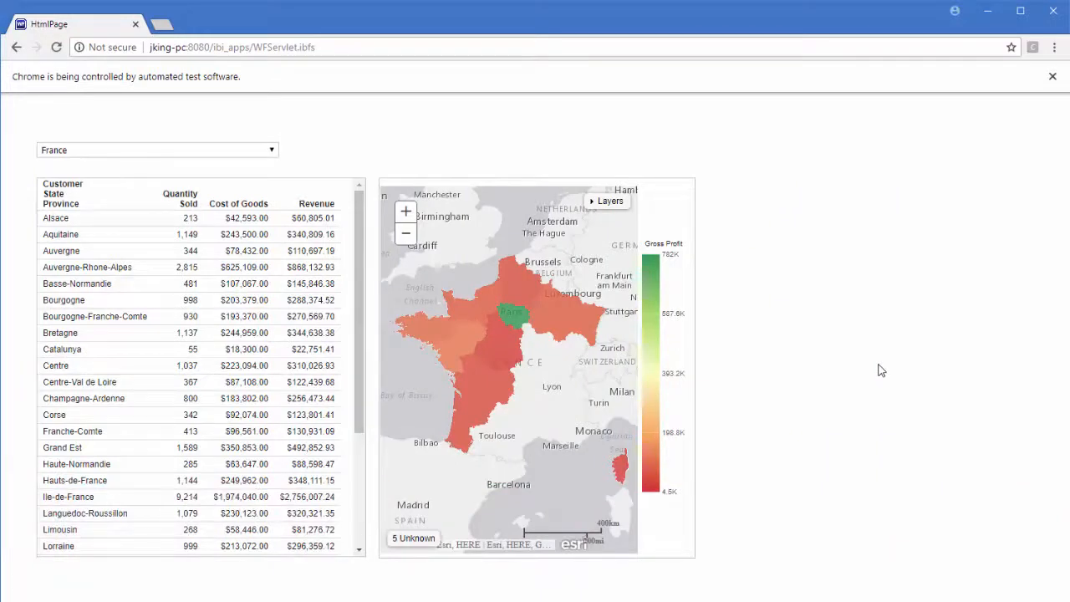
- Choose another country in the finished page's drop-down list to preview the report and map for that selection
click(272, 151)
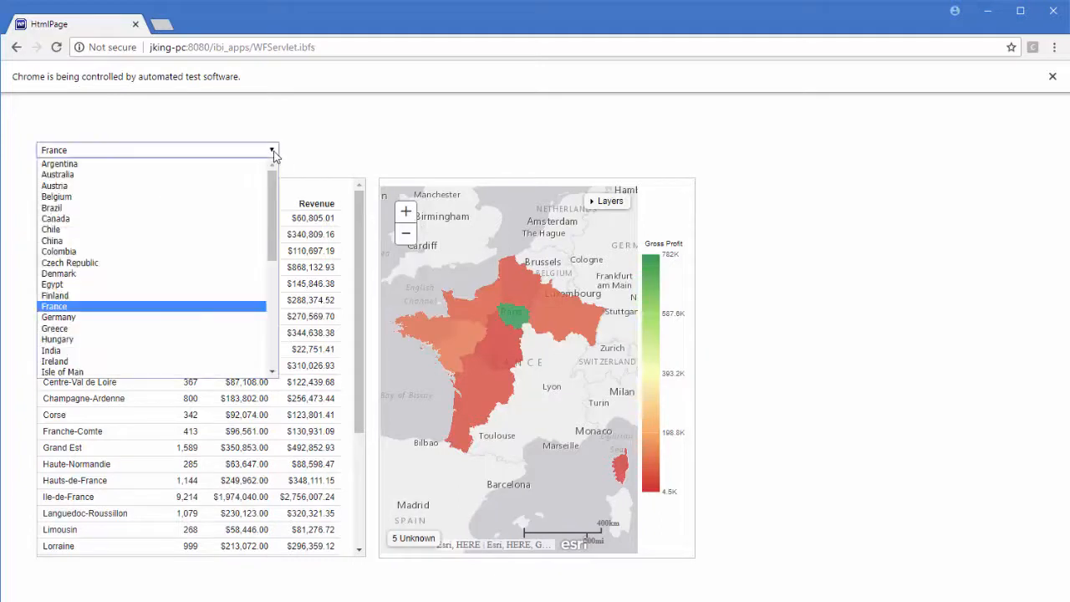
scroll(223, 195, down, 3)
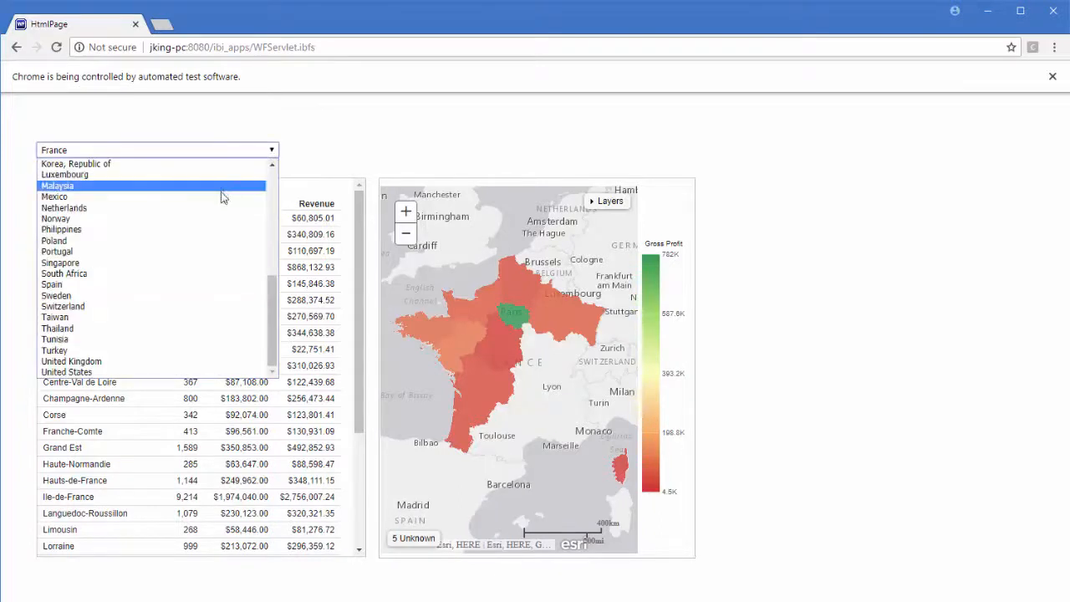
click(140, 318)
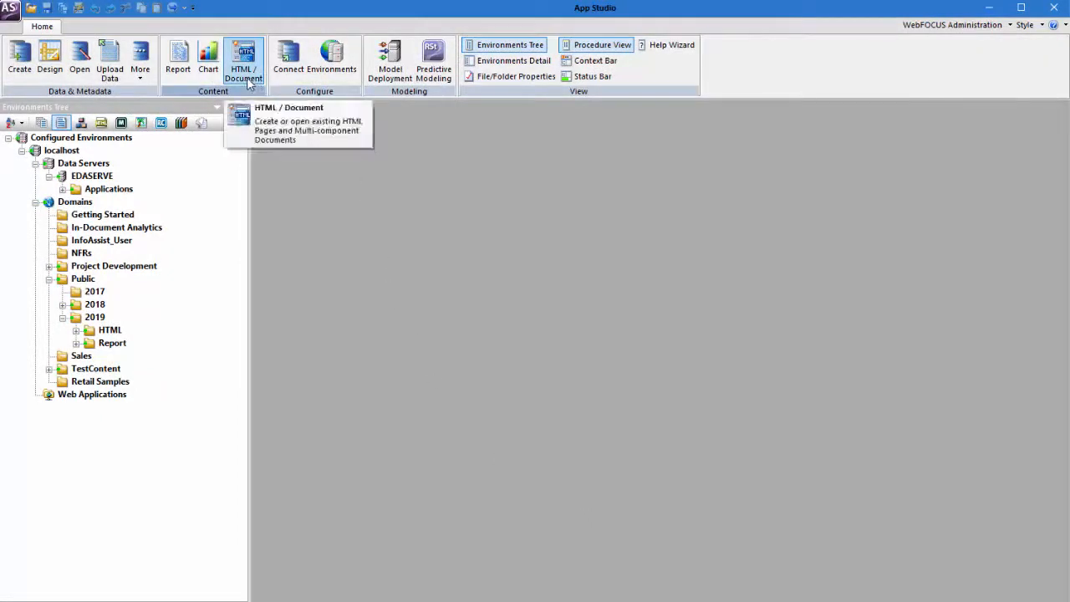
- Create an HTML page with the default template settings in the HTML folder under Public 2019, and auto-hide the Environments Tree
right_click(108, 334)
mouse_move(157, 362)
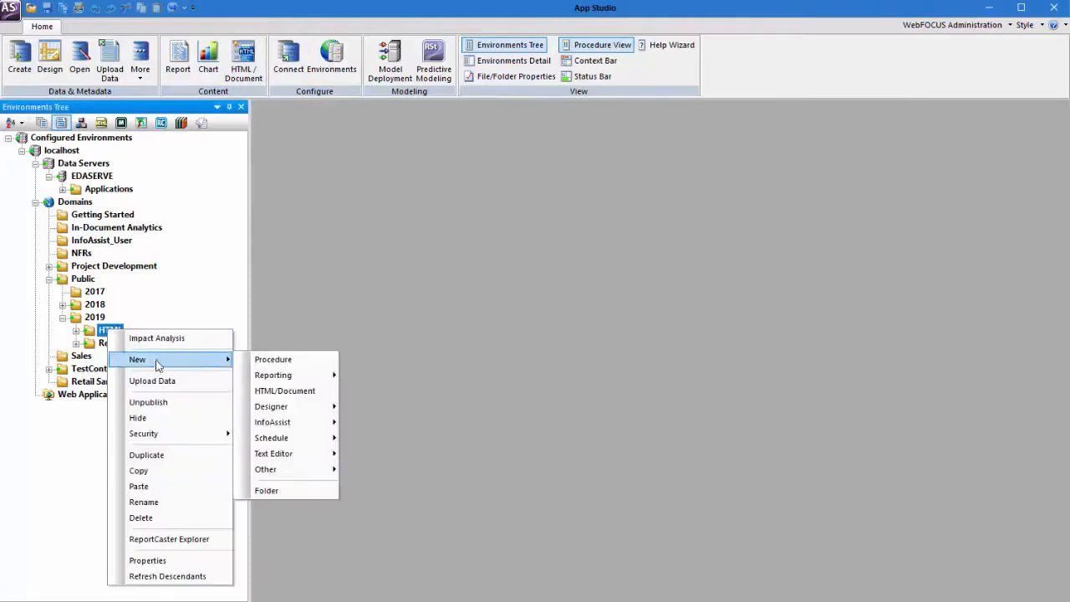
click(278, 393)
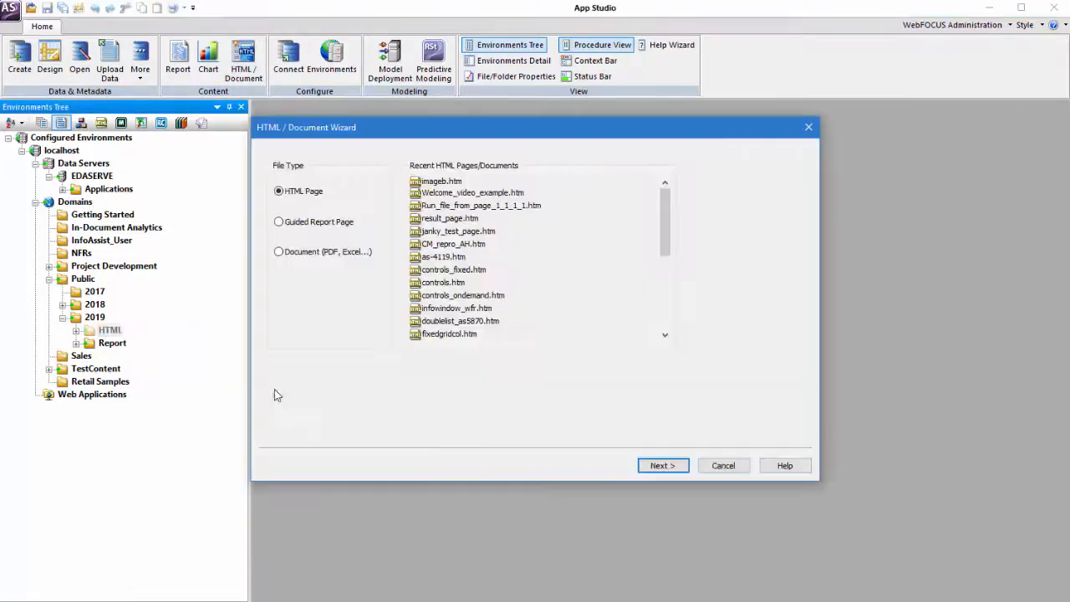
click(659, 465)
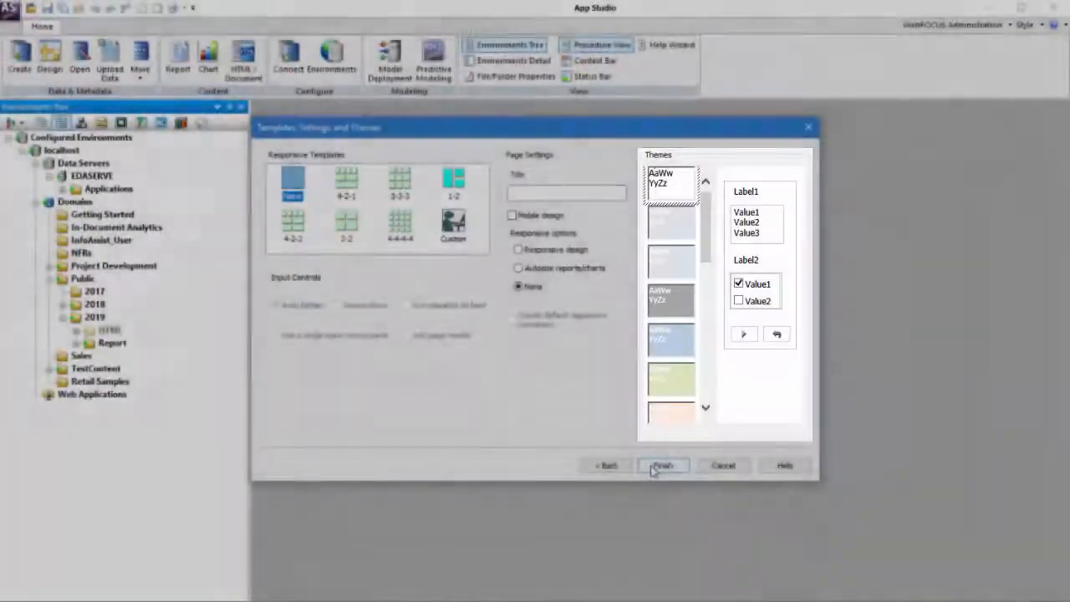
click(660, 465)
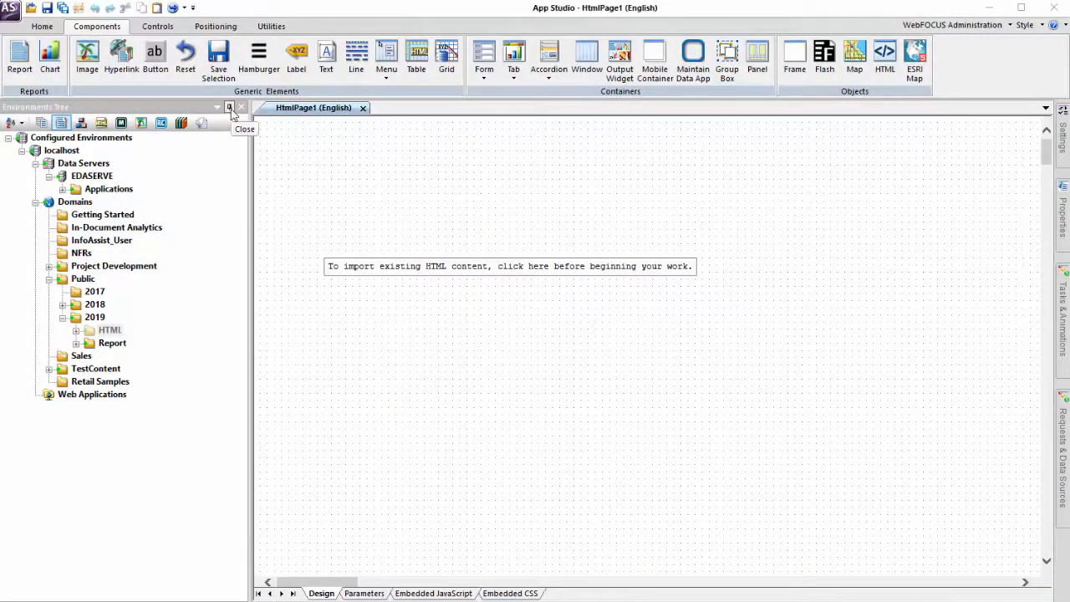
click(229, 107)
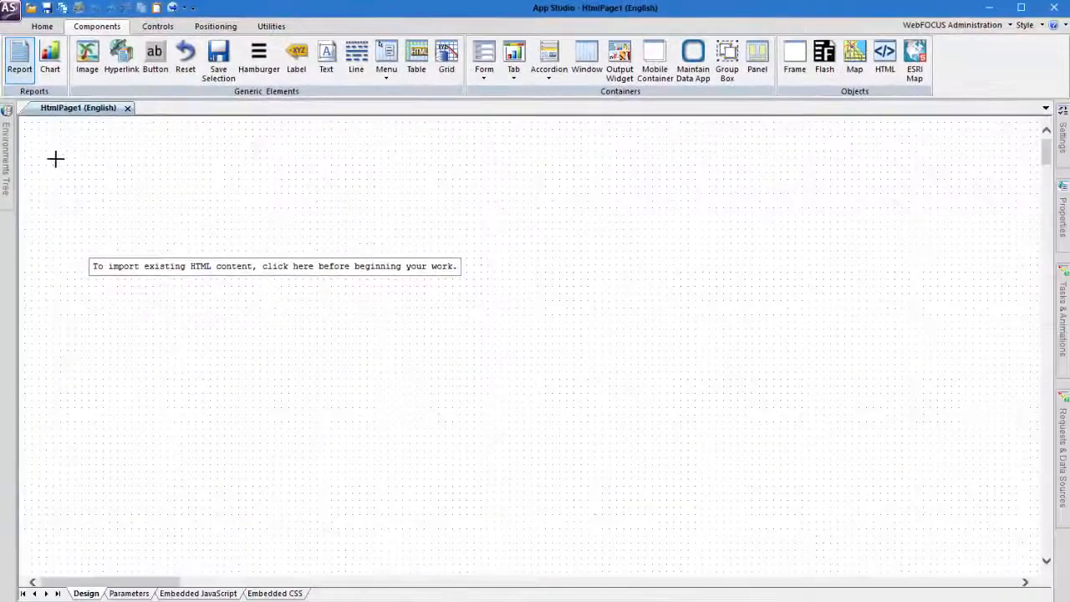
- Draw a large report component on the page and reference the procedure country_rpt.fex from the 2019 Report folder, skipping the automatic parameter controls
drag(57, 157, 454, 560)
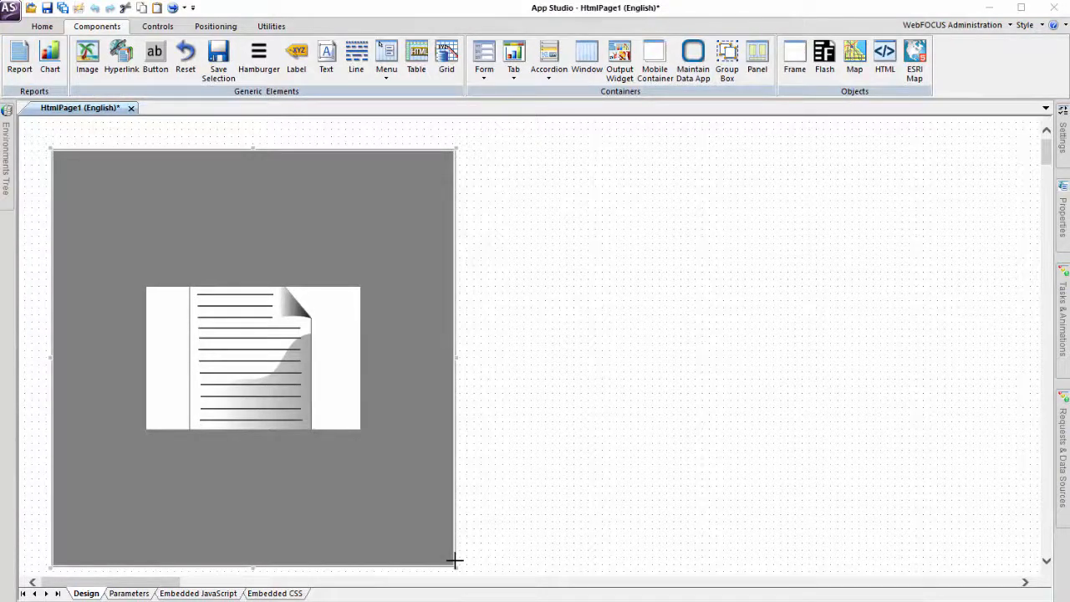
right_click(266, 485)
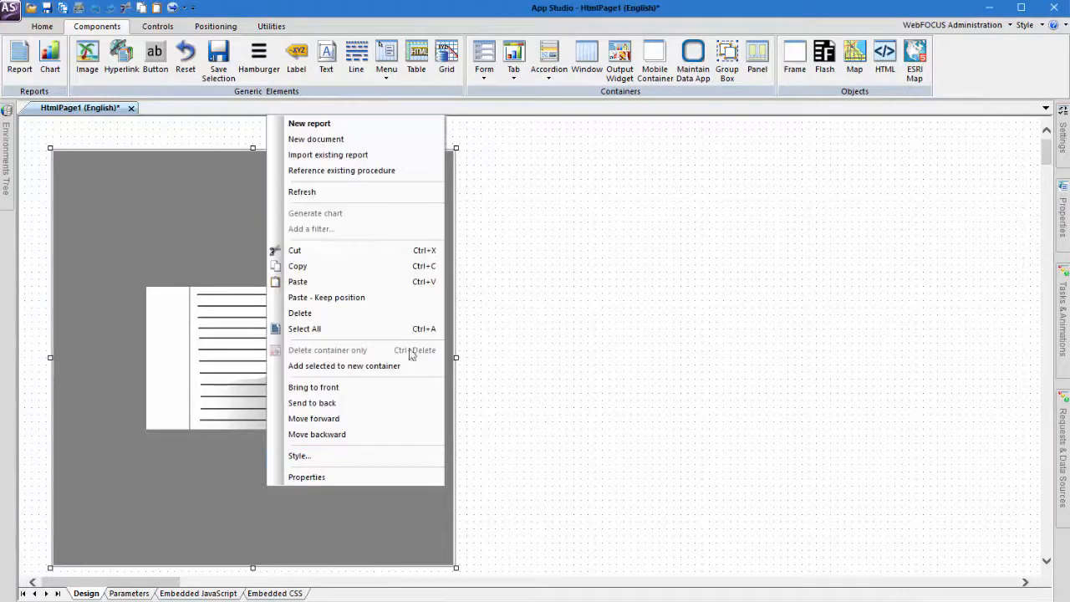
click(368, 171)
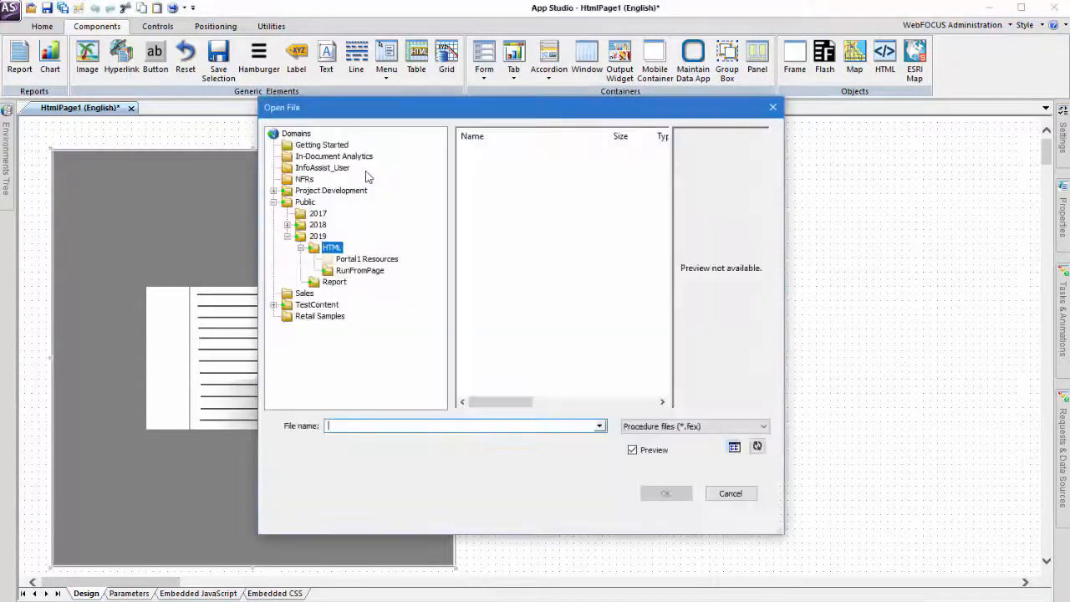
click(334, 282)
click(500, 166)
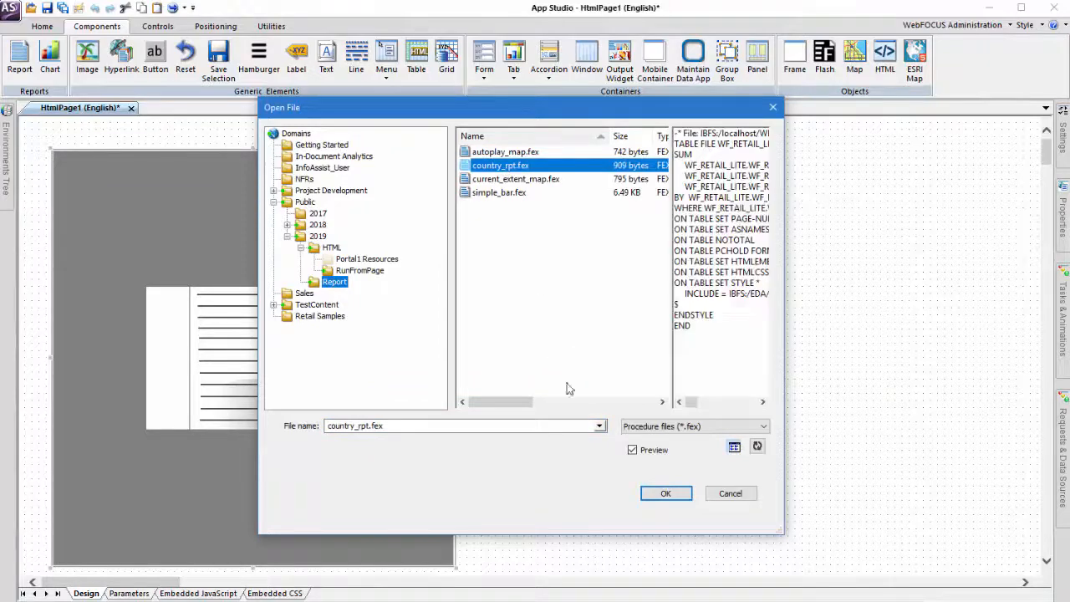
click(667, 493)
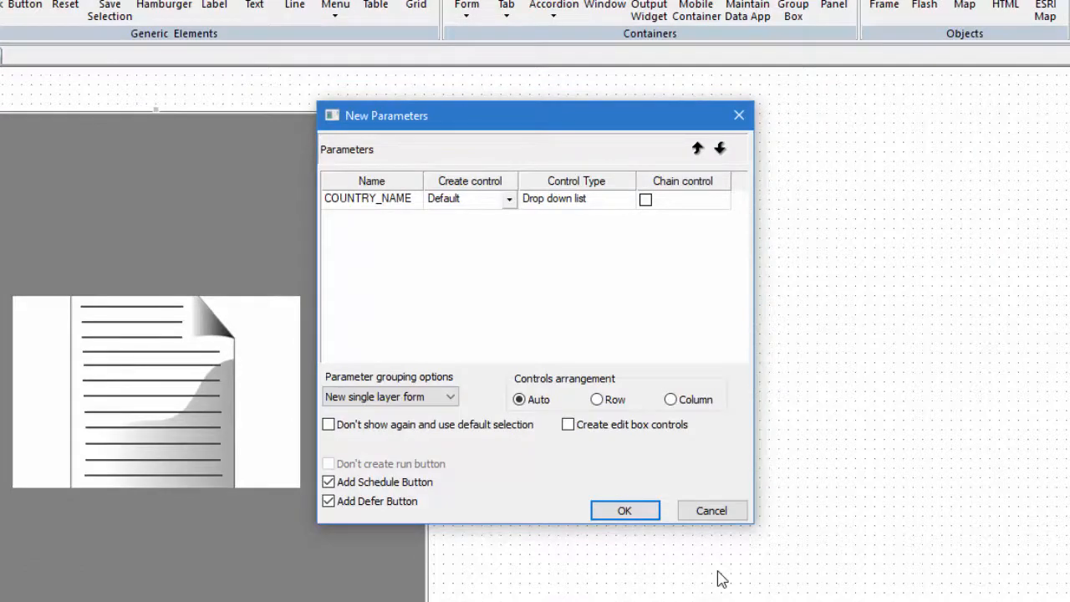
click(711, 510)
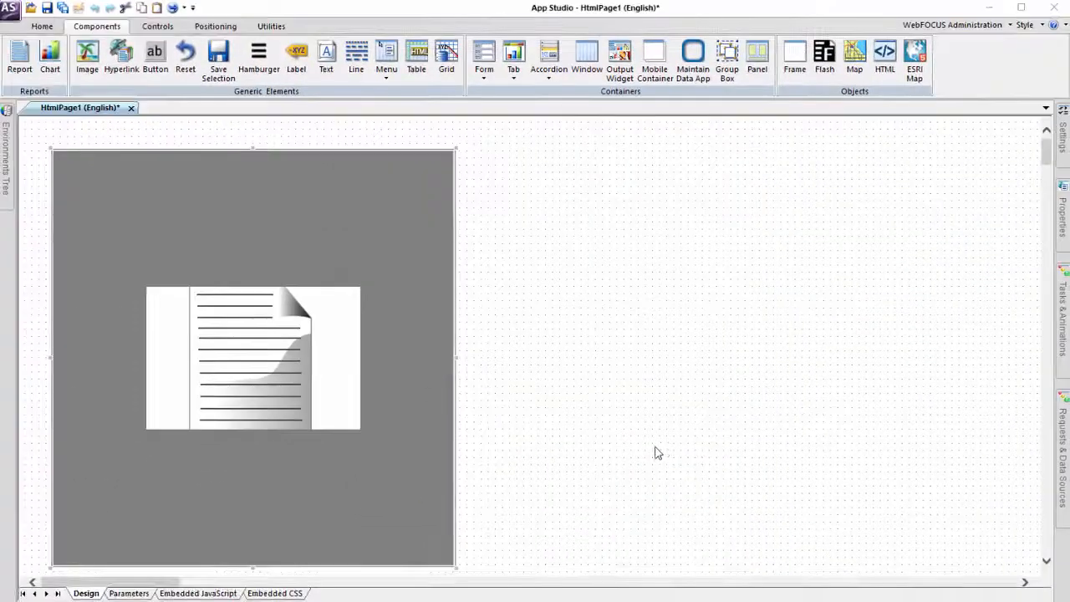
- Draw a Drop Down control about 350 wide to the right of the report, level with its upper edge
click(159, 27)
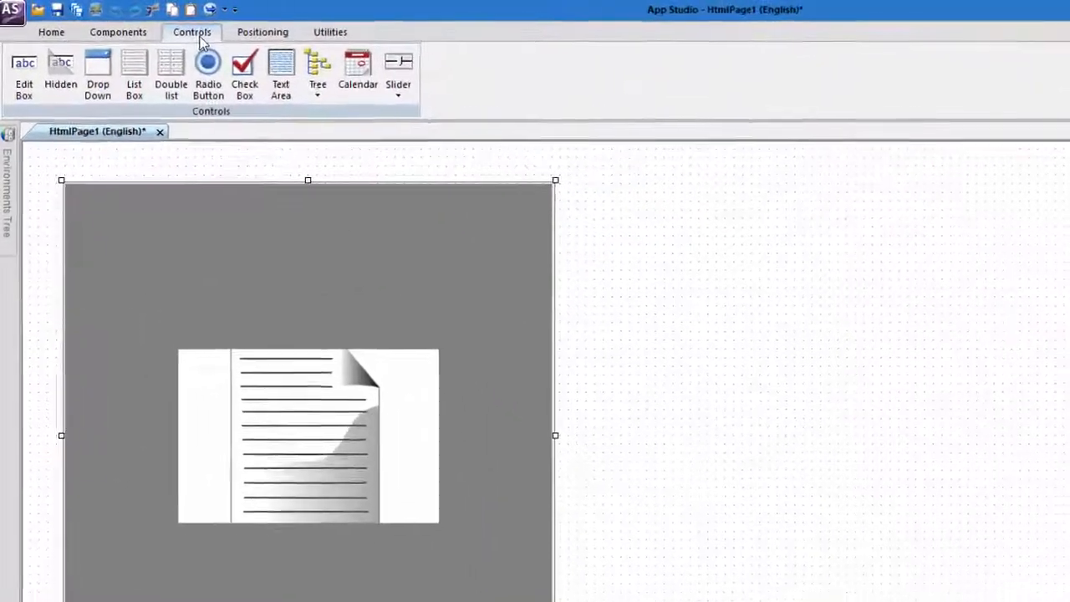
click(99, 79)
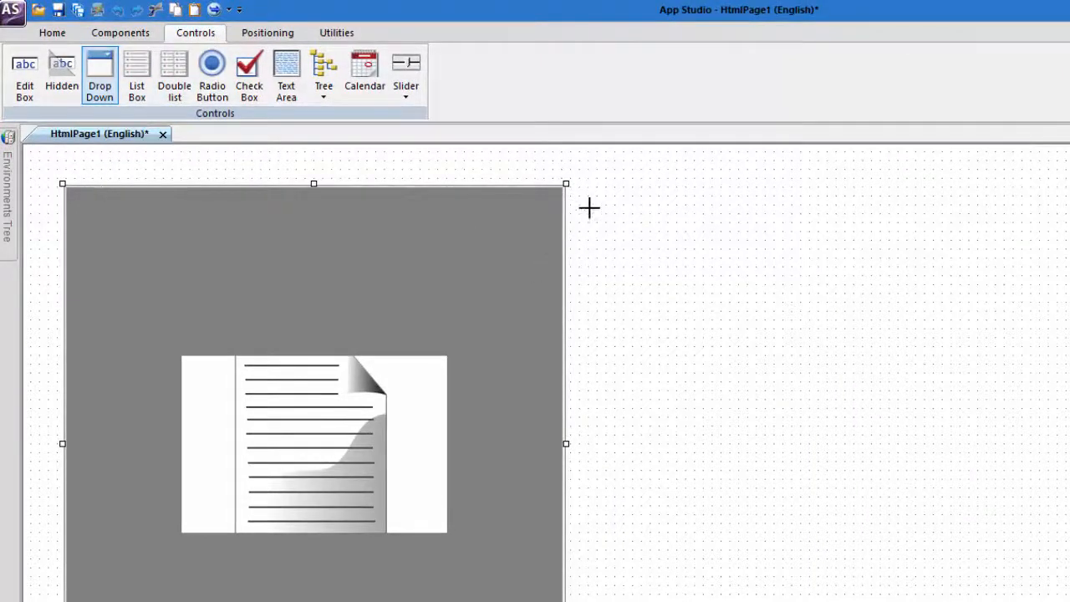
drag(586, 185, 895, 213)
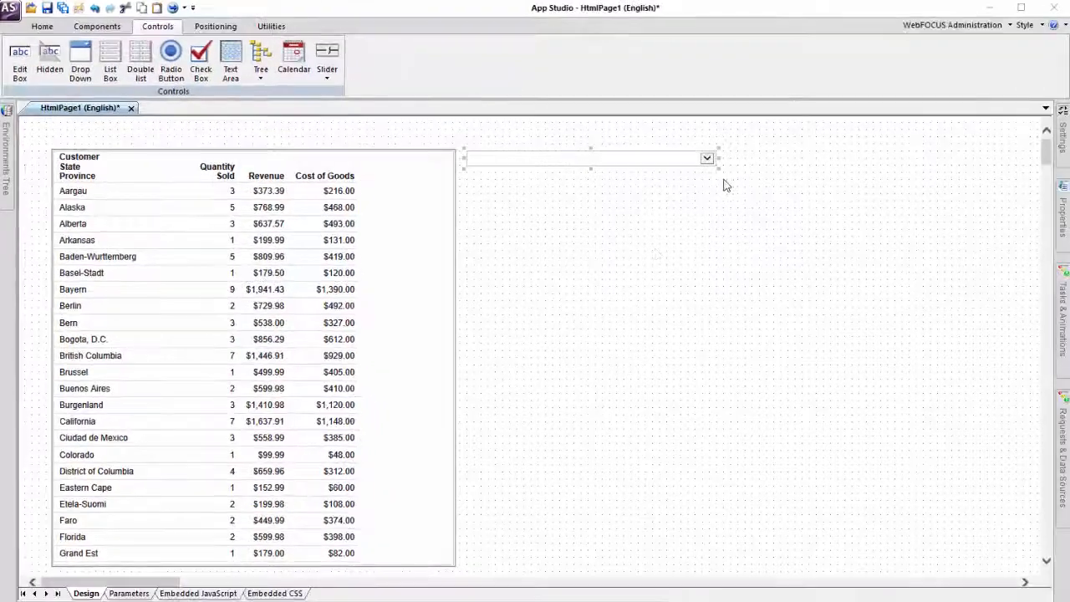
- Bind the COUNTRY_NAME parameter to combobox1 by moving it out of the Unbound Parameters box
click(143, 593)
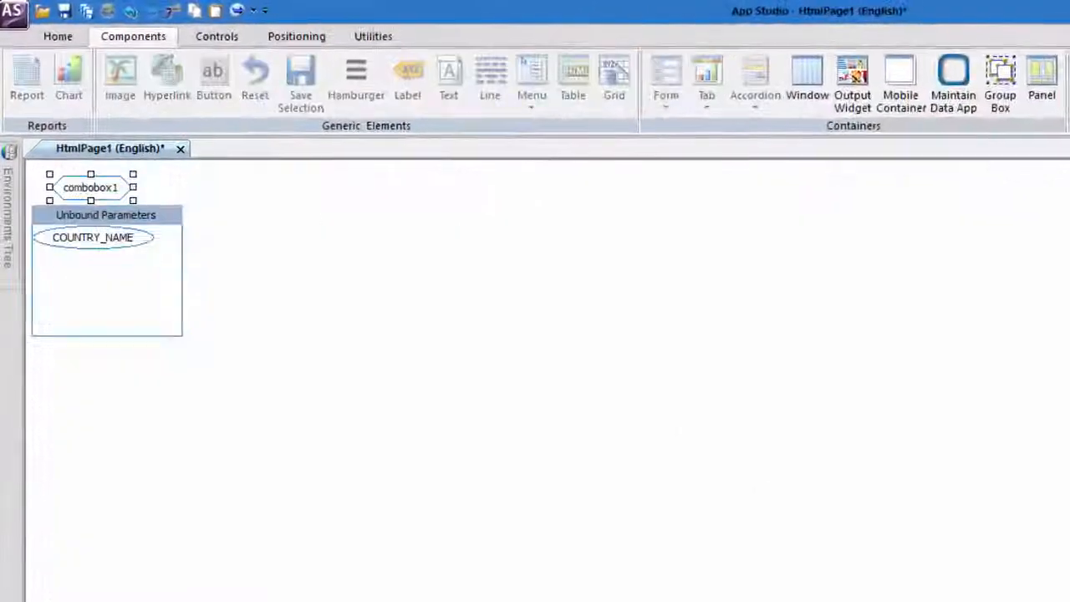
click(102, 237)
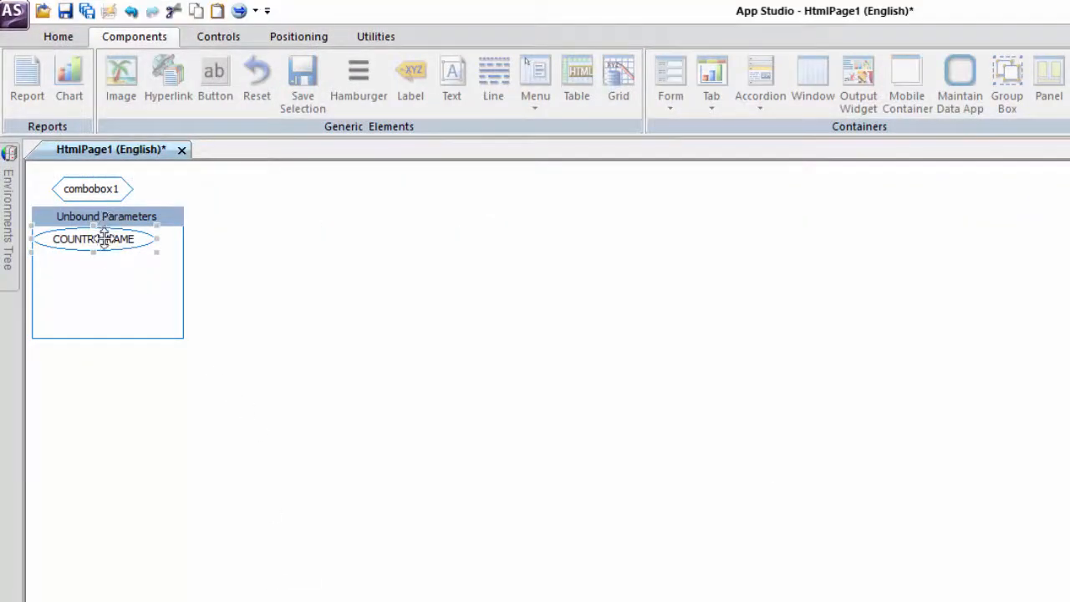
drag(101, 241, 278, 203)
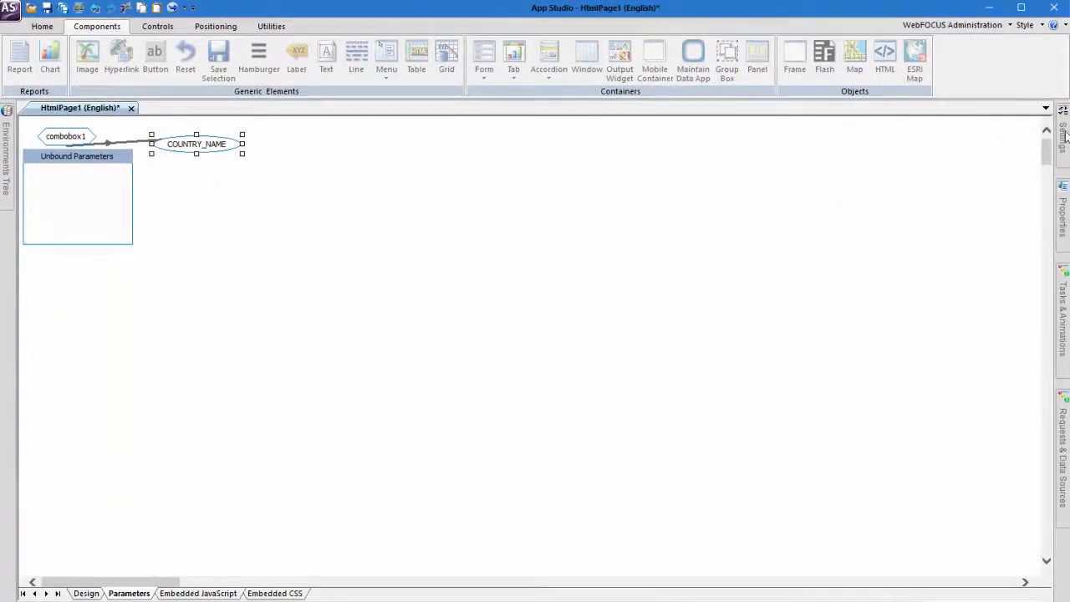
- Review the settings of COUNTRY_NAME and its link with combobox1, and return to the page design
mouse_move(1063, 136)
click(1035, 107)
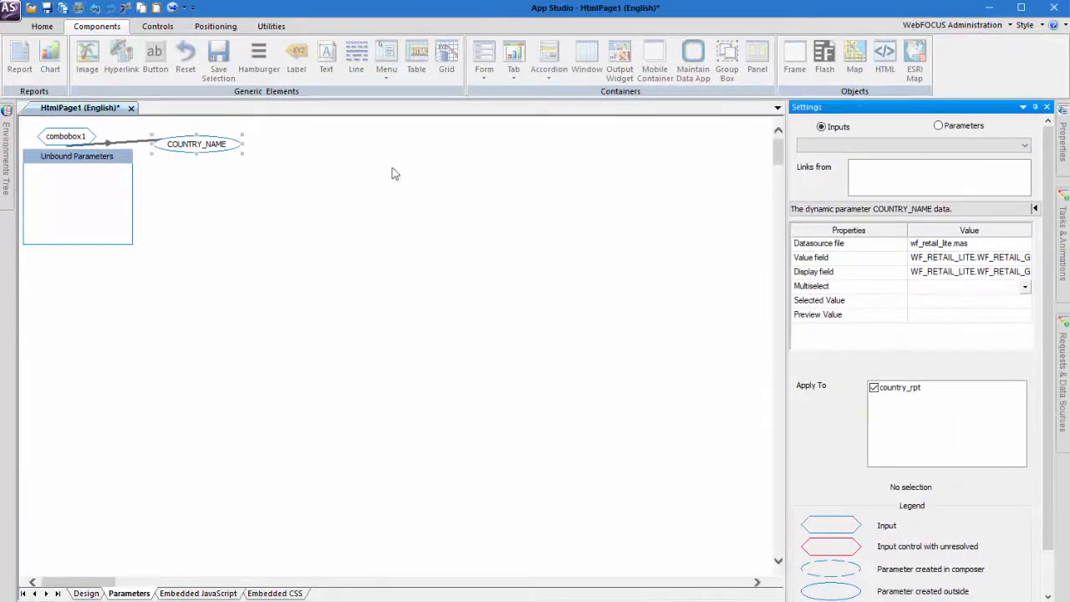
click(60, 138)
click(61, 139)
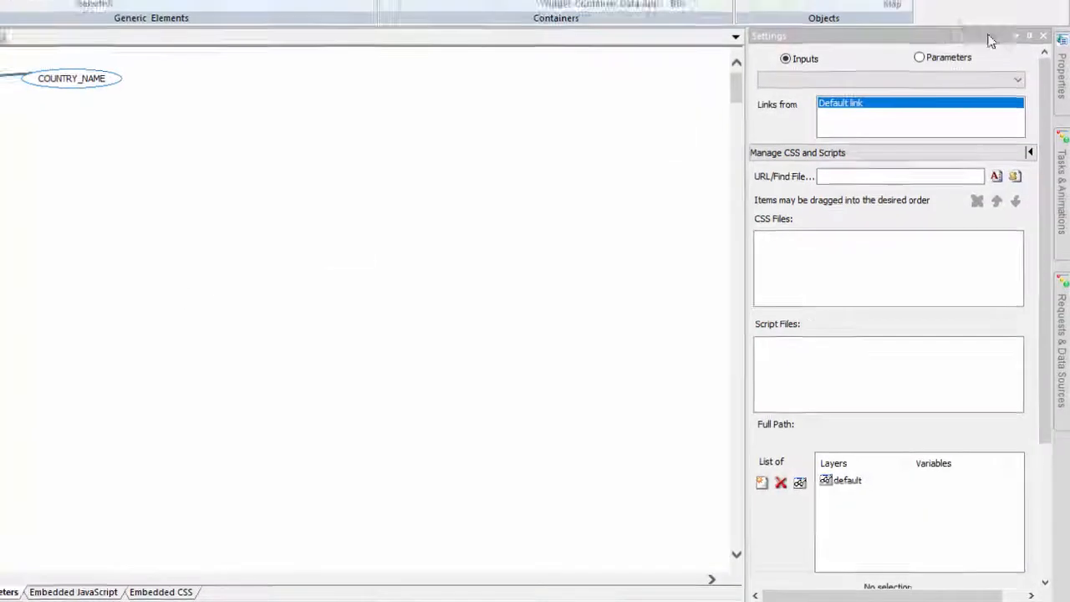
click(97, 591)
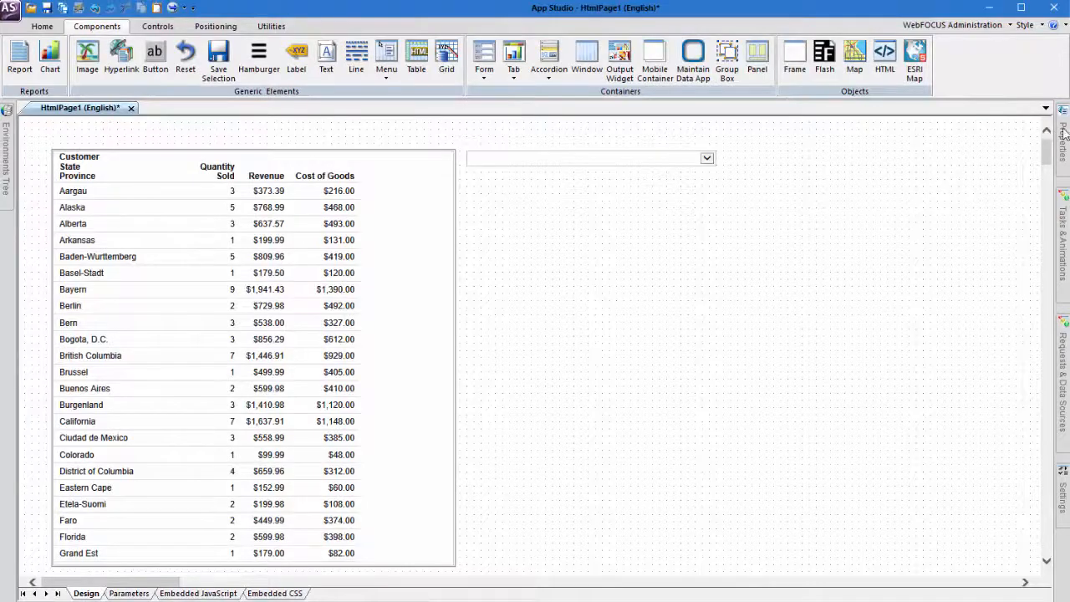
- Examine the document's properties and the properties and events of the combobox1 drop-down control
mouse_move(1063, 134)
click(1036, 108)
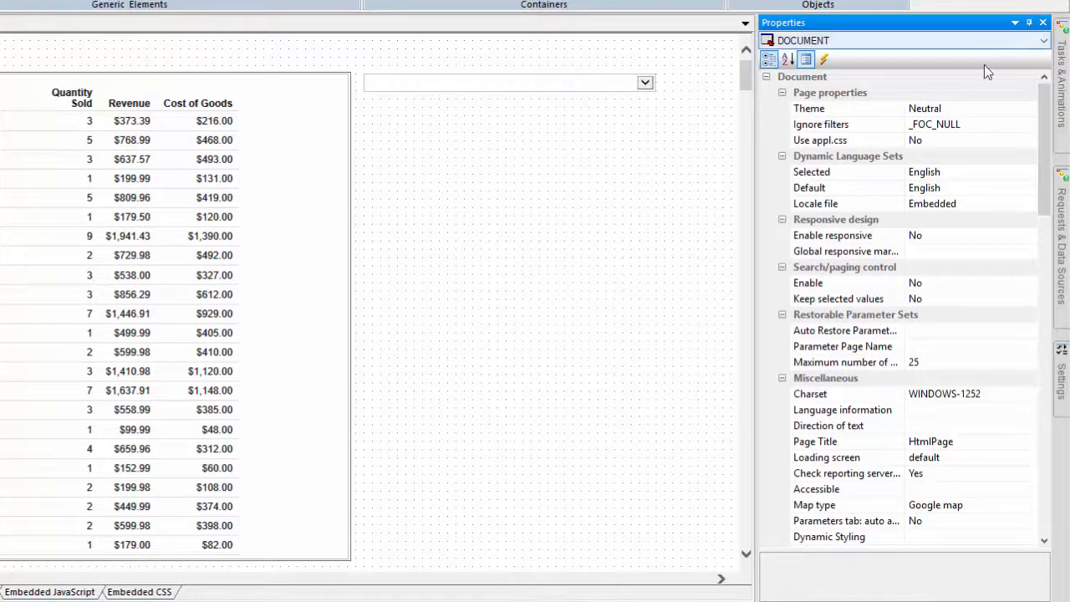
click(576, 83)
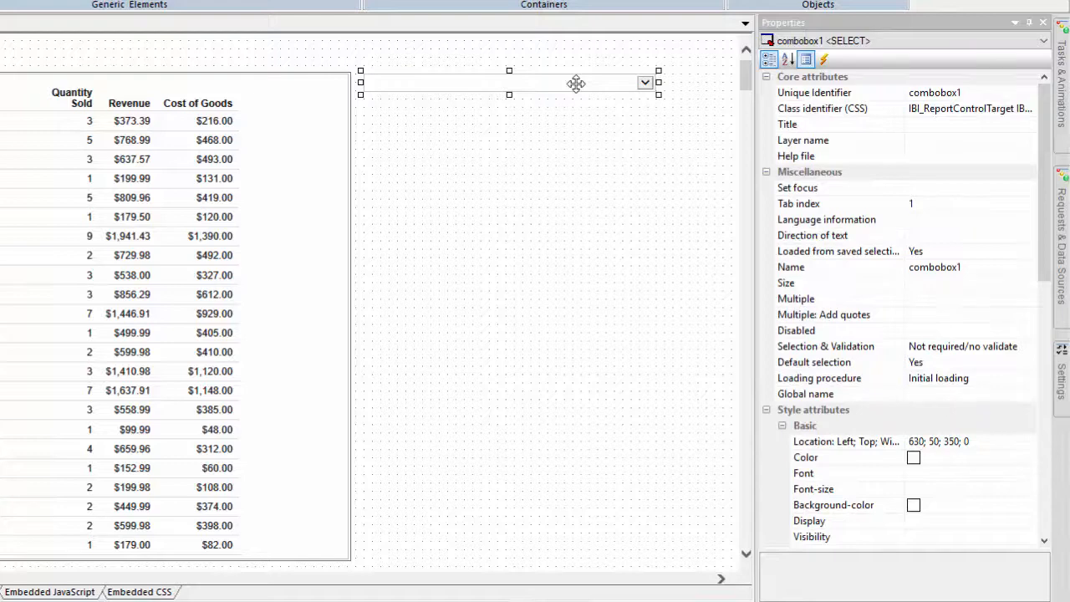
click(823, 60)
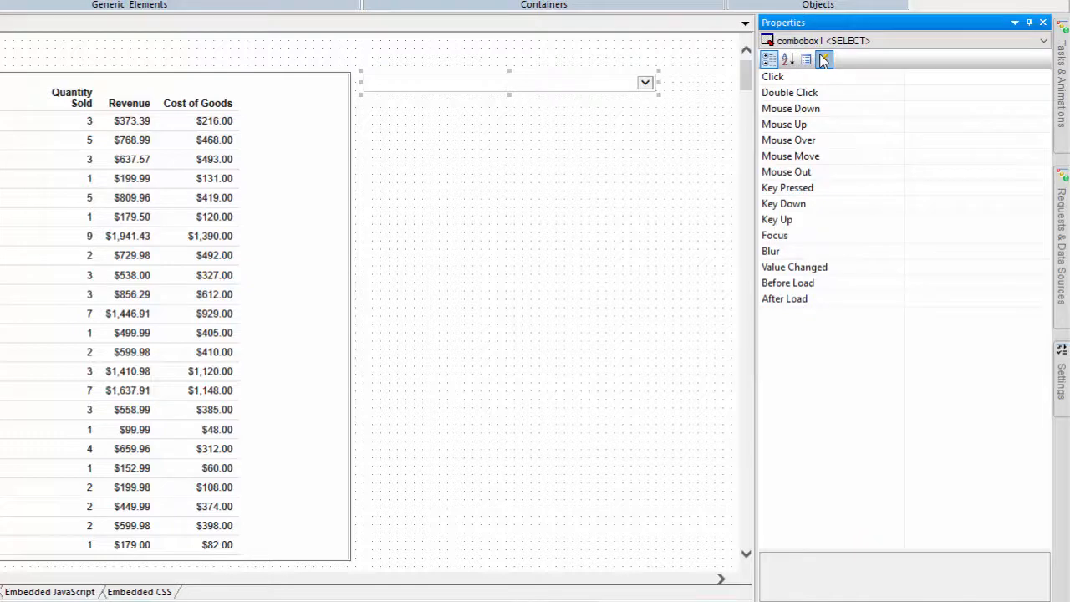
click(805, 59)
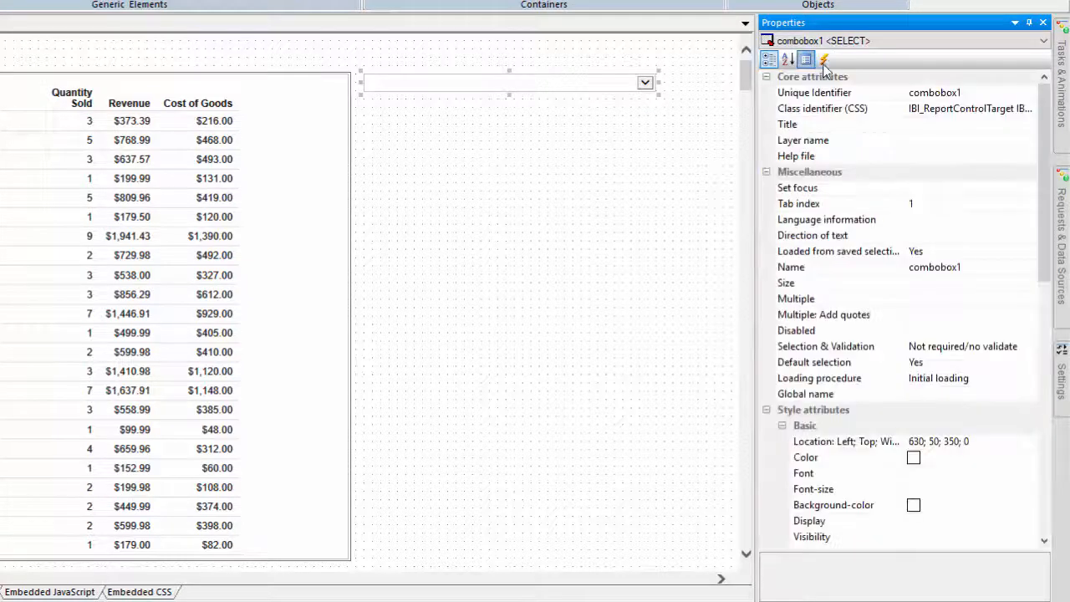
click(1029, 23)
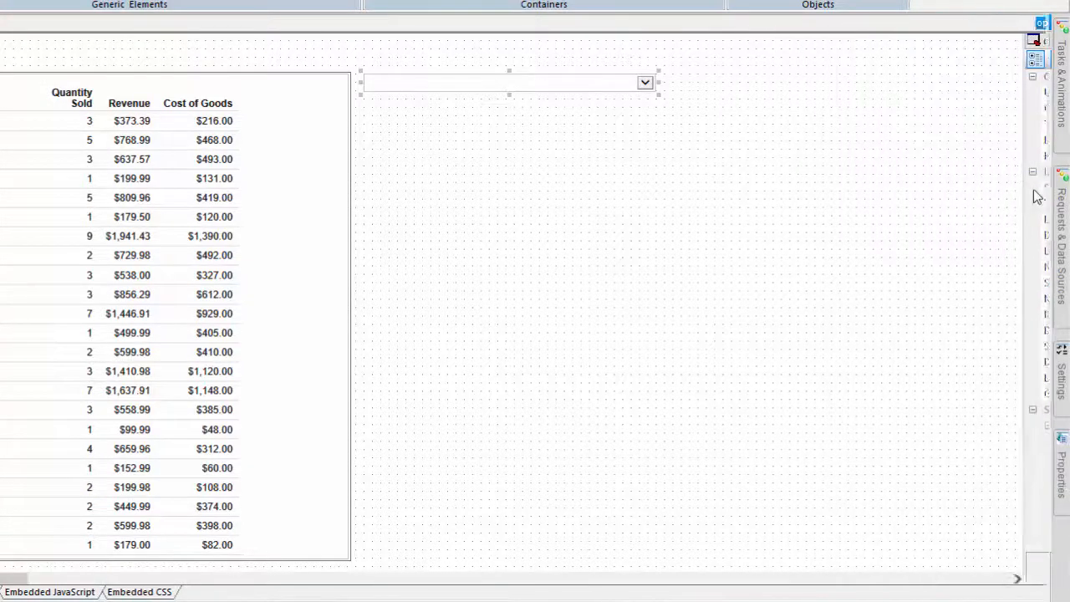
- Examine the page's requests and data sources and the options for adding a new request
click(1061, 207)
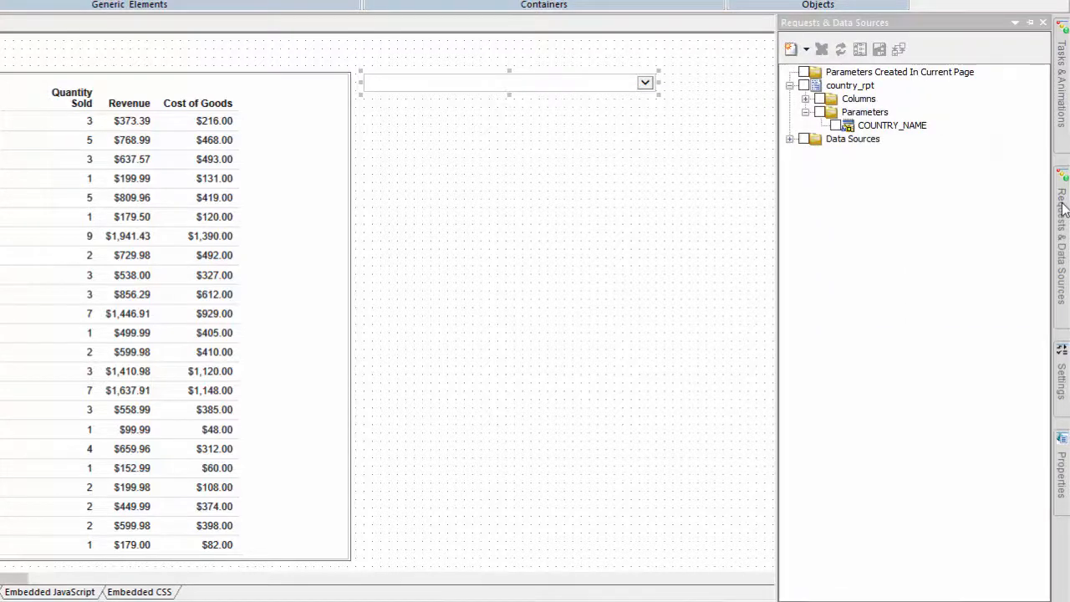
click(807, 50)
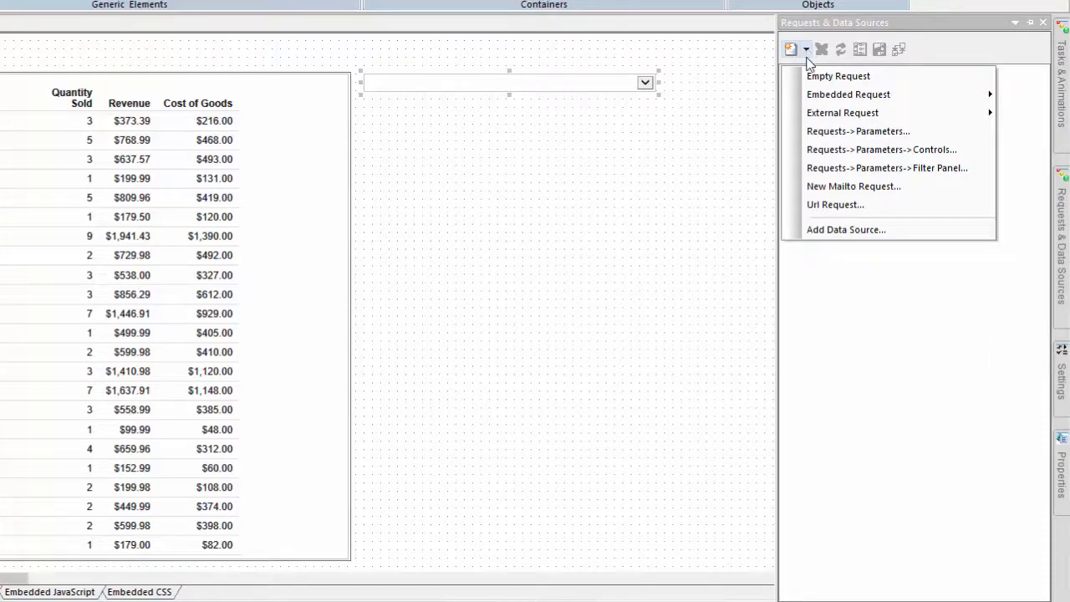
click(844, 344)
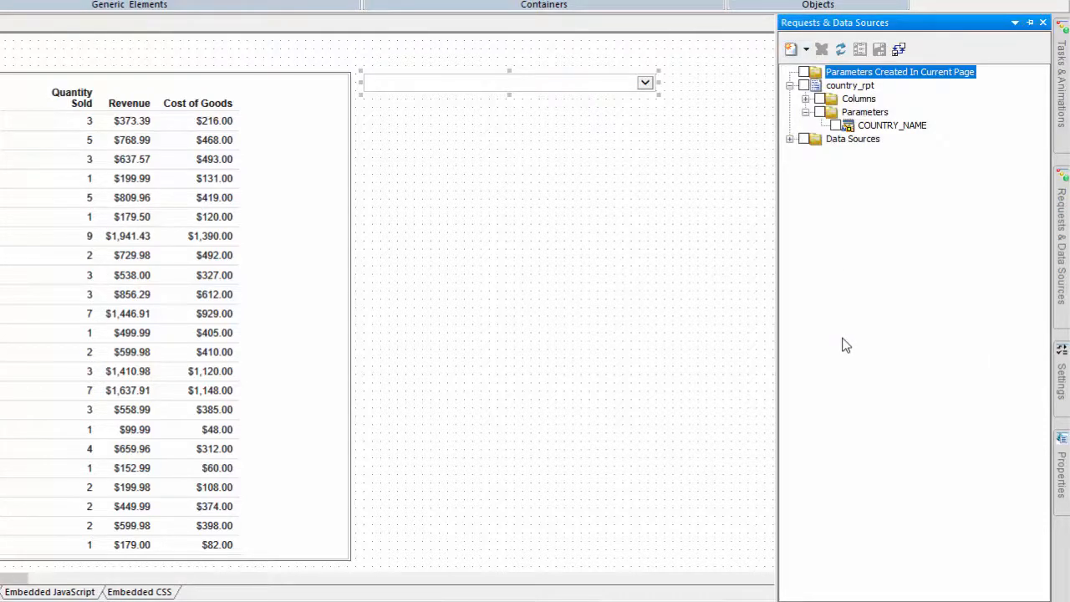
click(632, 360)
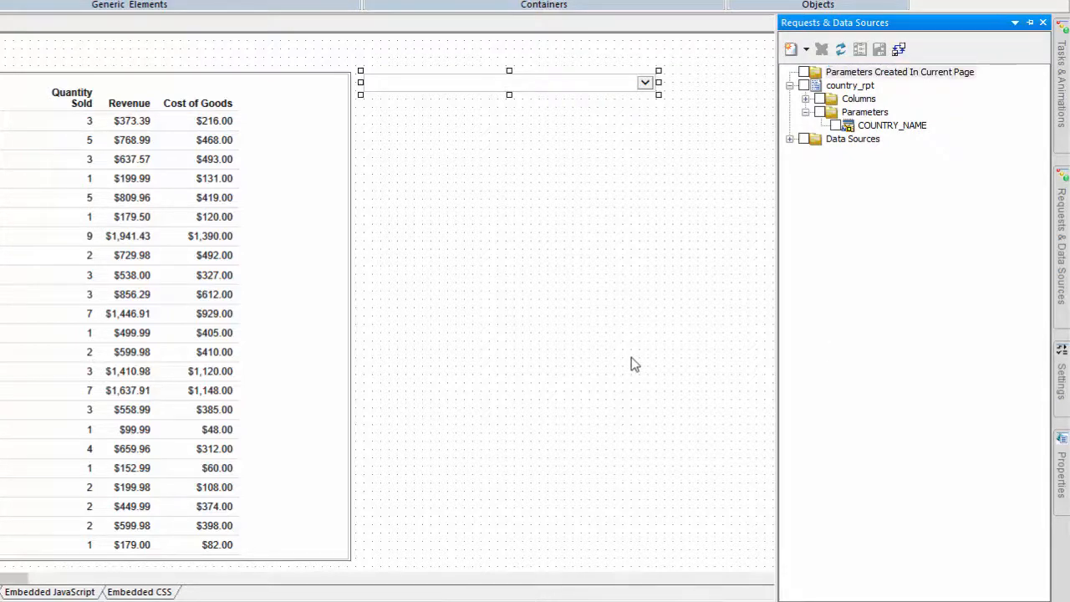
click(631, 358)
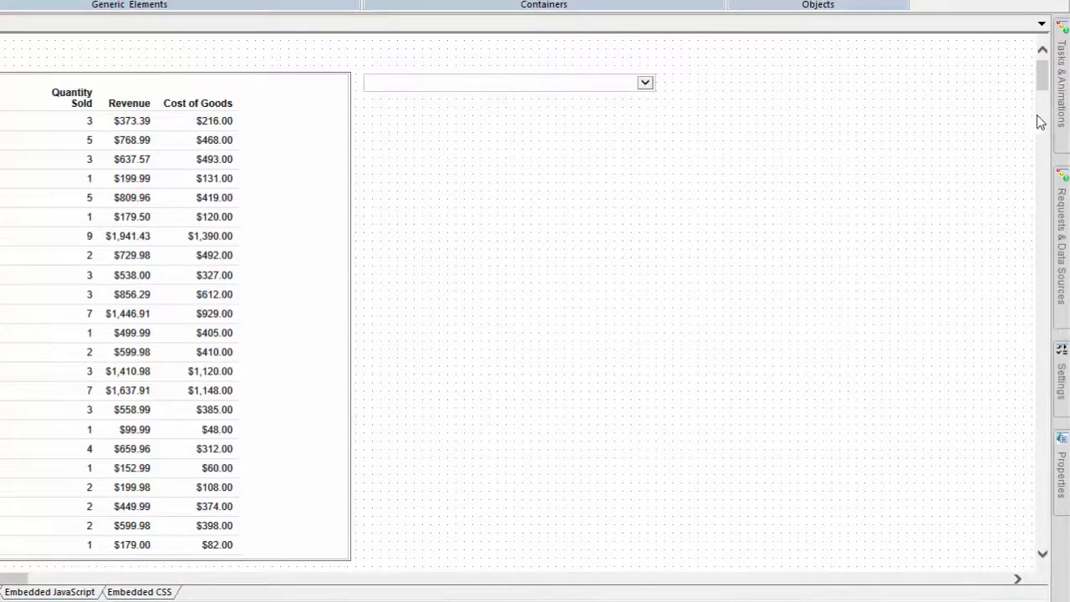
- Create a second task triggered by Selection Changed on the combobox1 control
mouse_move(1062, 120)
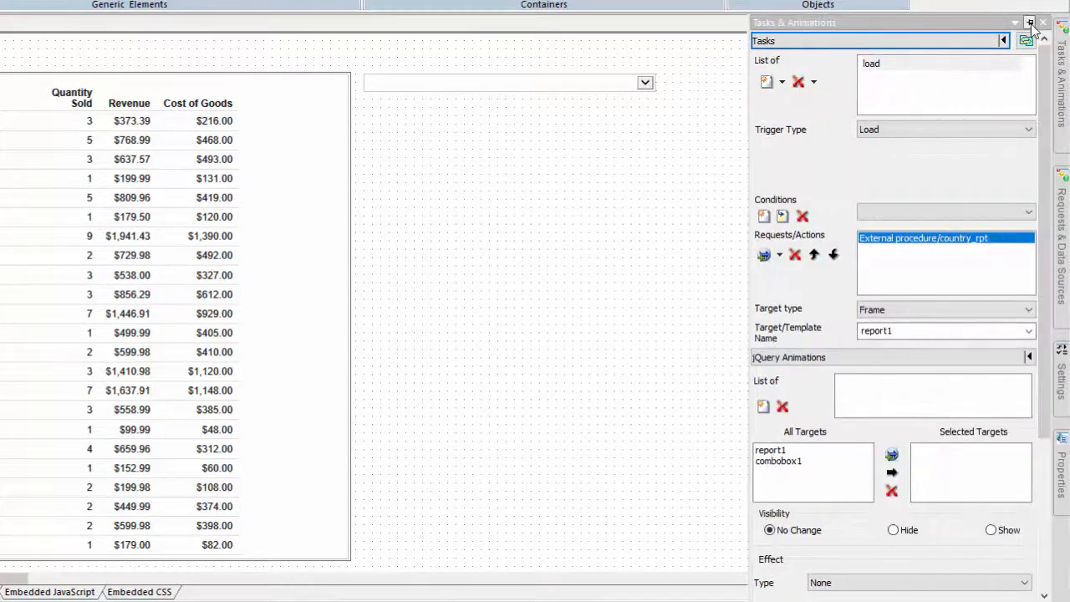
click(1030, 23)
click(766, 82)
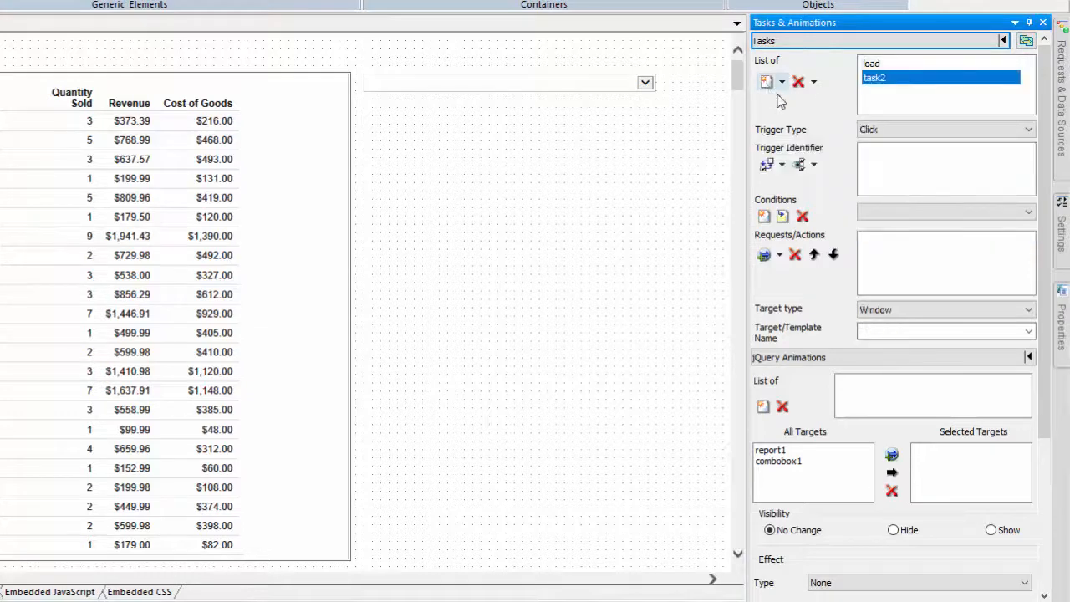
click(886, 130)
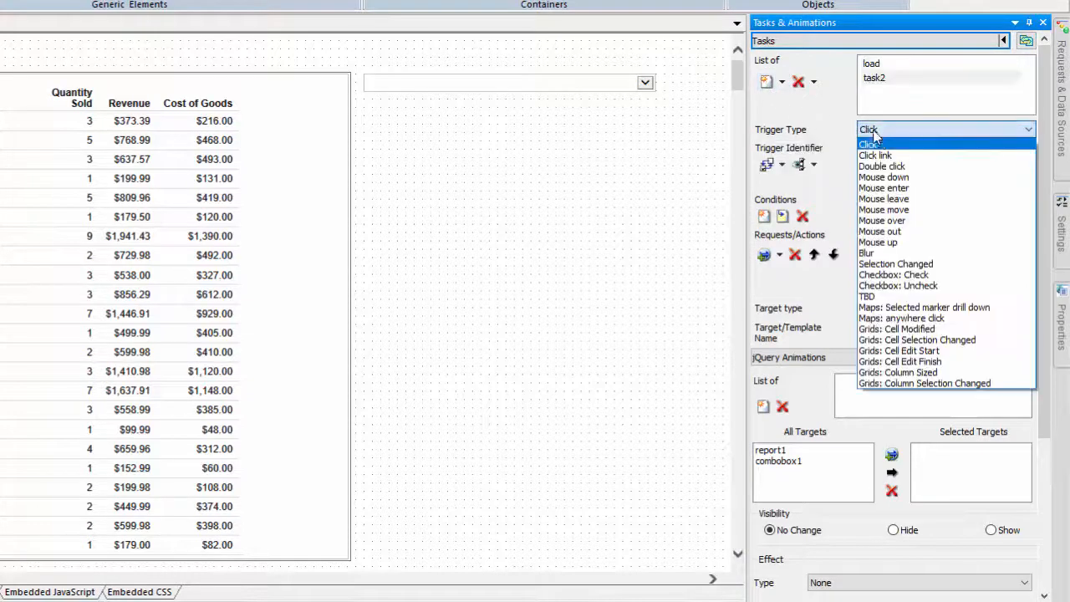
click(899, 263)
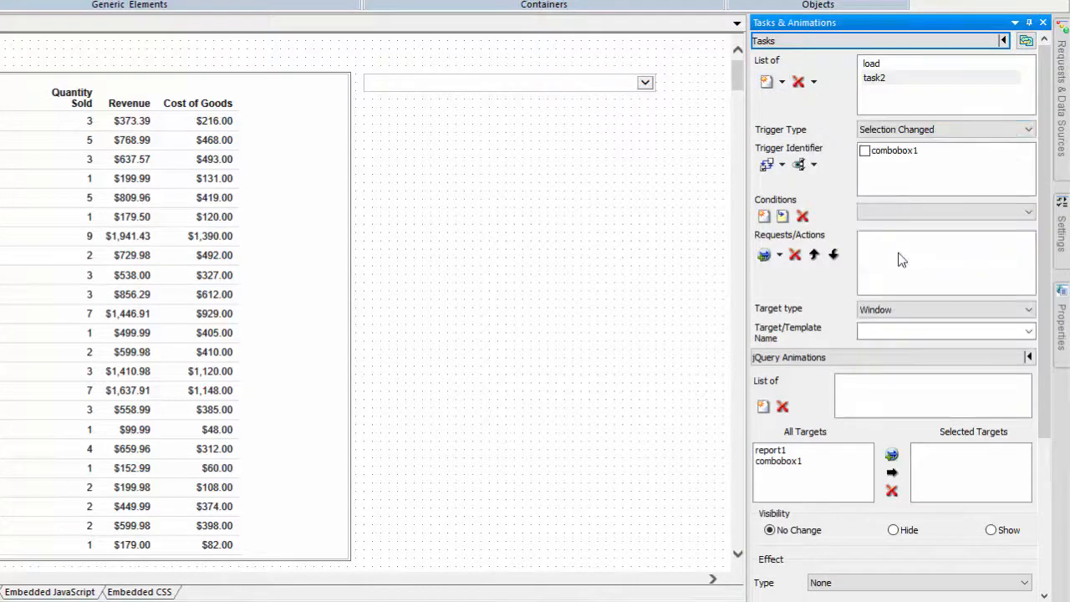
click(864, 151)
- Make the new task run the external procedure country_rpt with target type Frame and report1 as the target
click(779, 256)
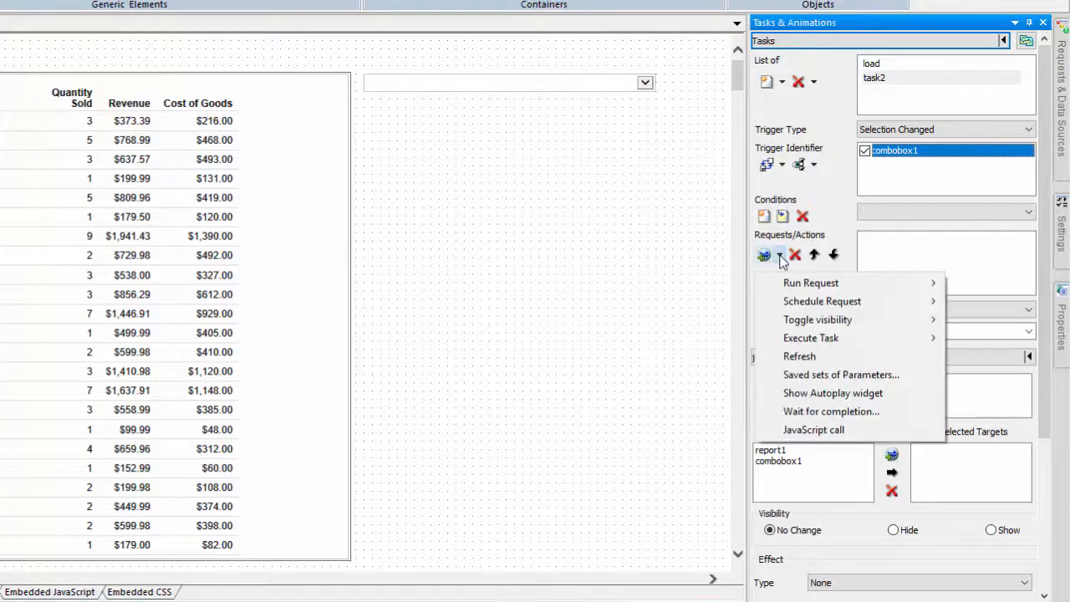
mouse_move(874, 288)
click(979, 284)
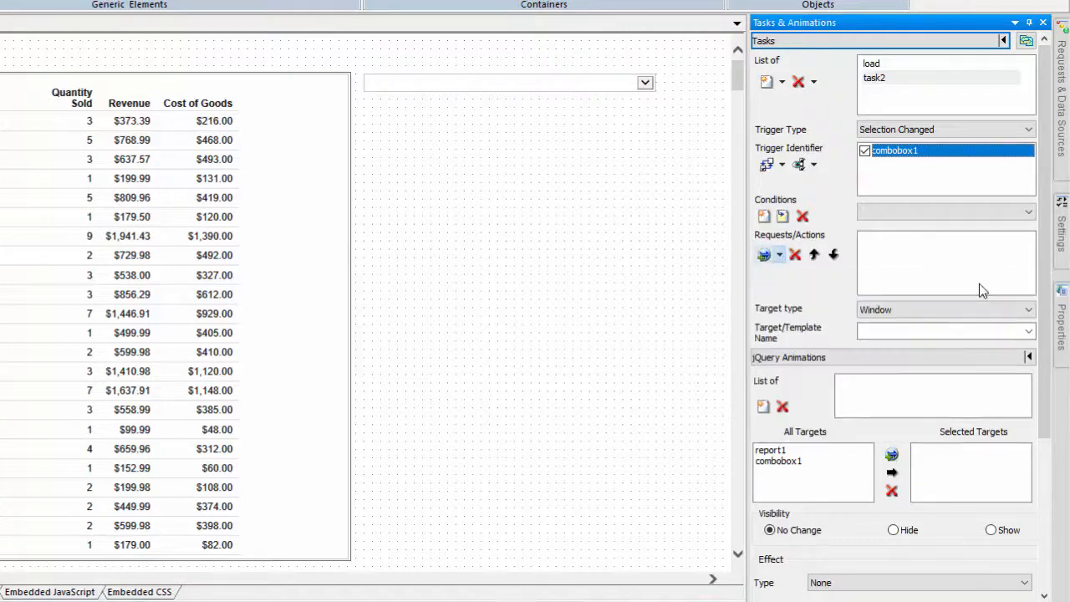
click(969, 308)
click(936, 347)
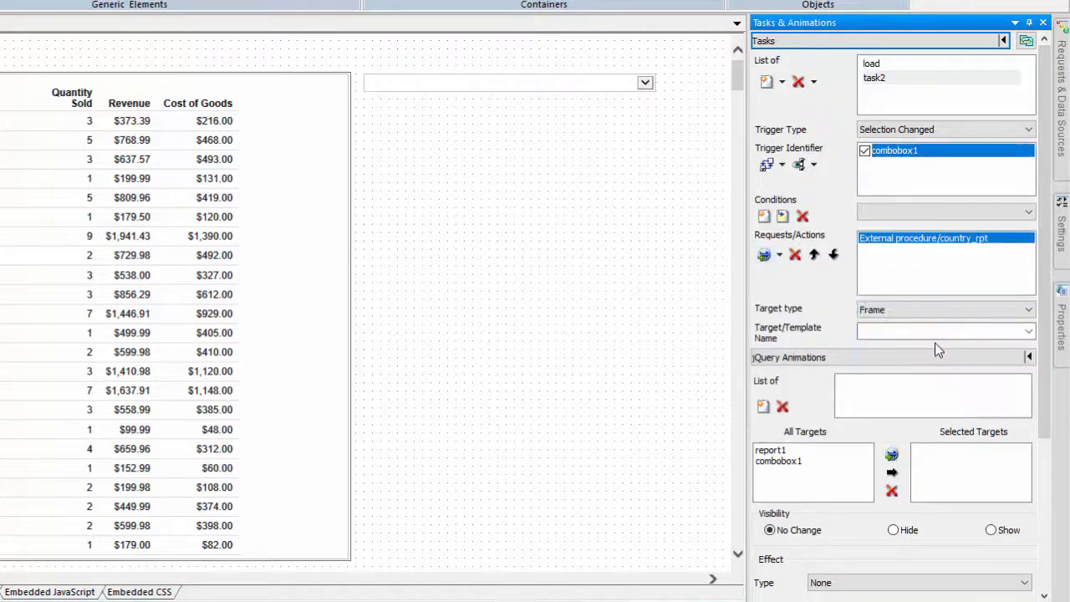
click(1028, 333)
click(1005, 345)
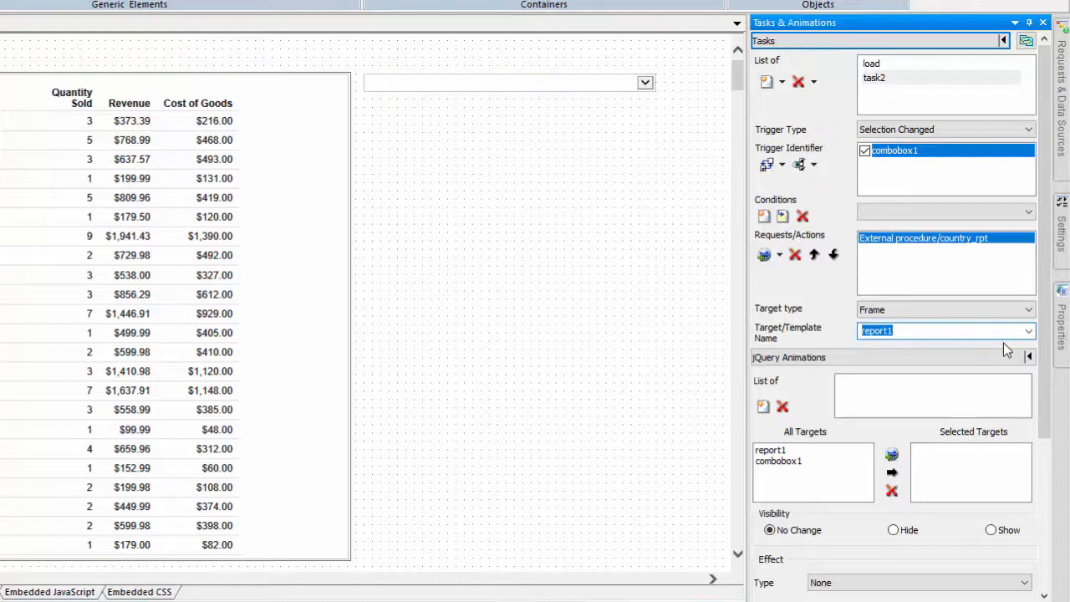
- Examine the task's jQuery animation options and the page's parameter bindings, embedded JavaScript and embedded CSS
drag(1050, 361, 1051, 443)
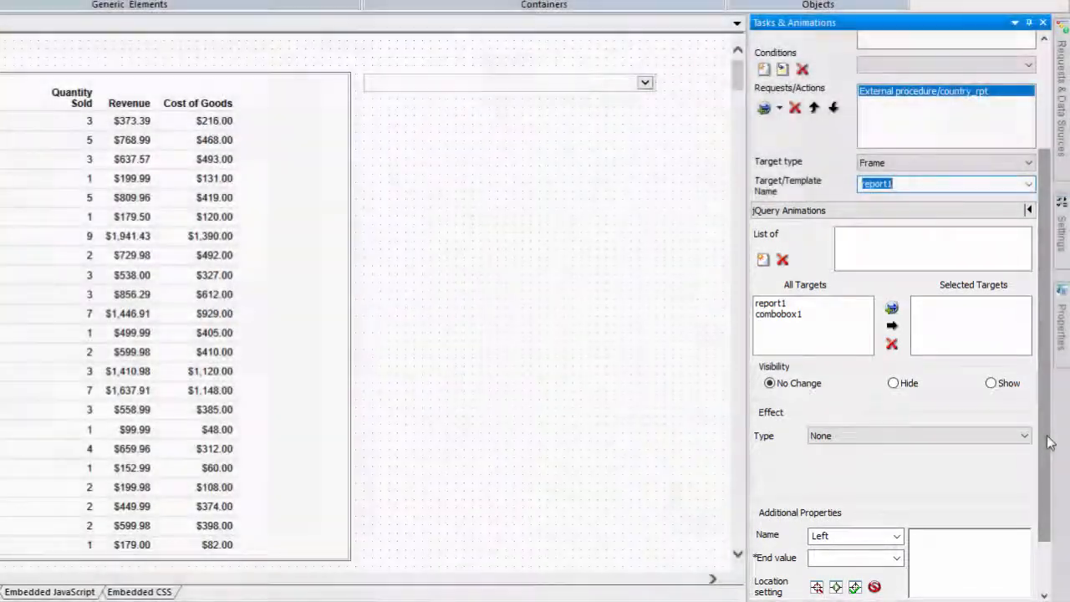
click(1030, 24)
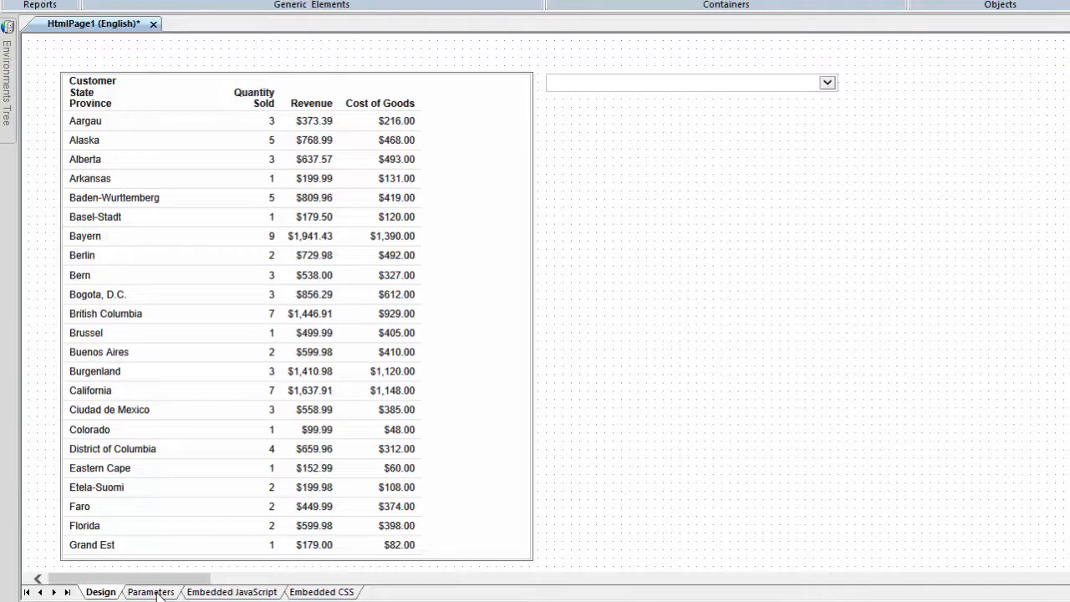
click(155, 594)
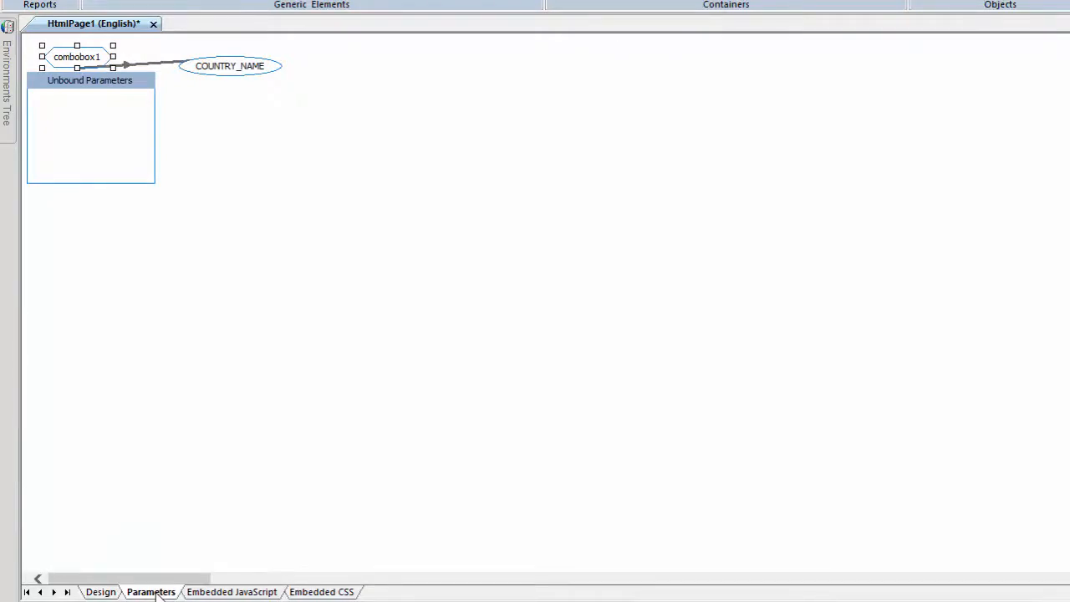
click(207, 593)
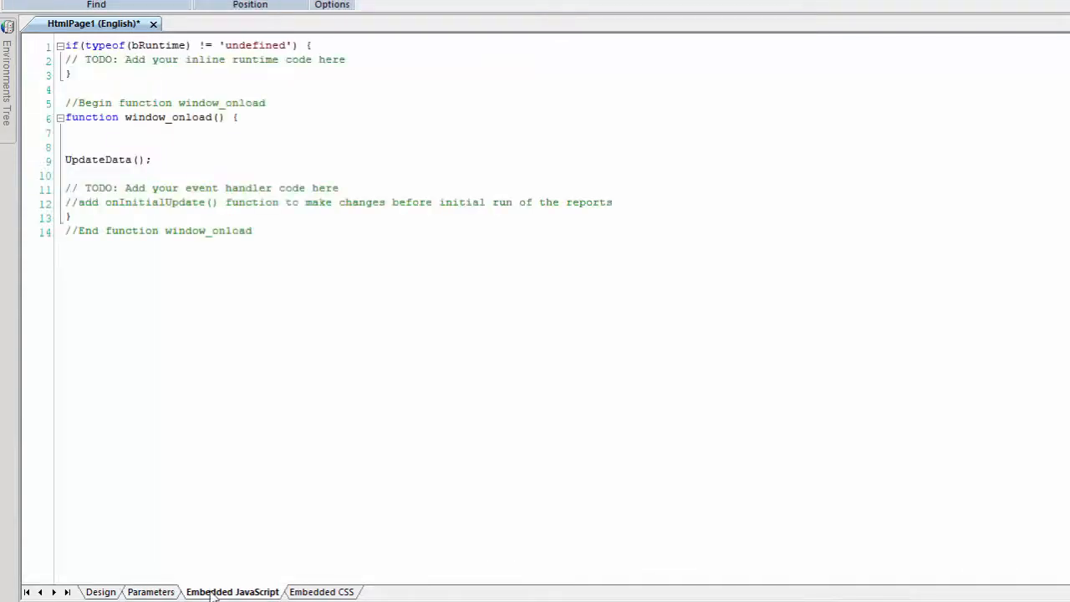
click(314, 593)
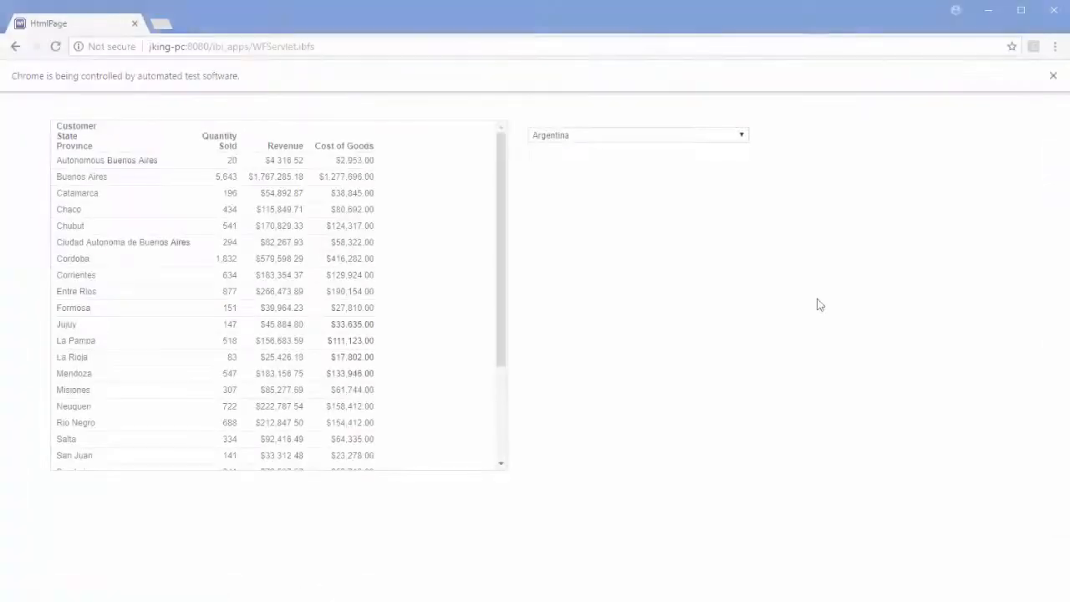
- Test the country drop-down on the running page in the browser by choosing Czech Republic
click(741, 136)
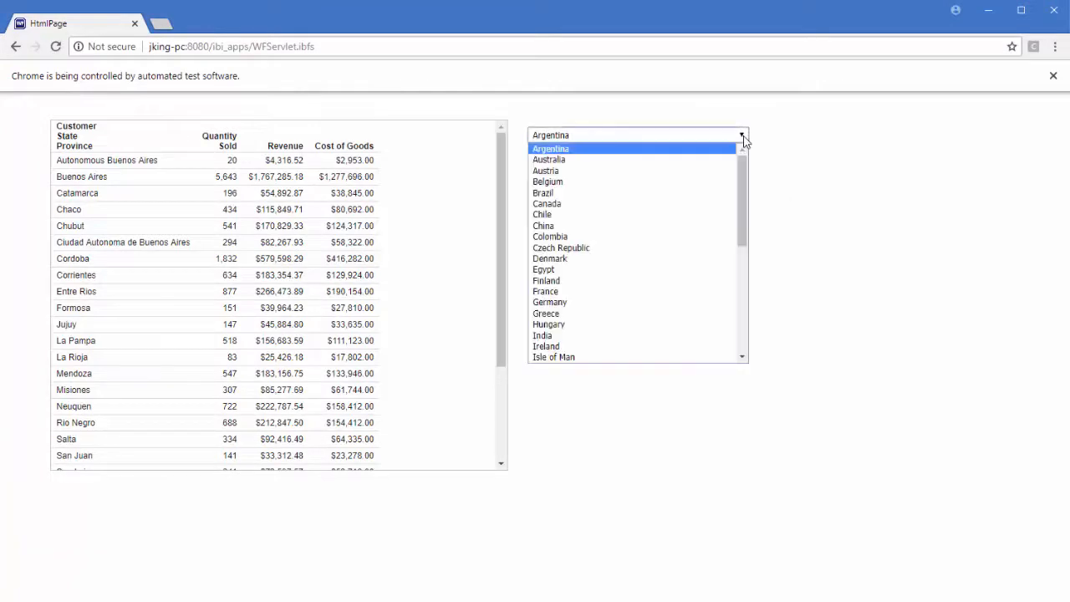
click(596, 247)
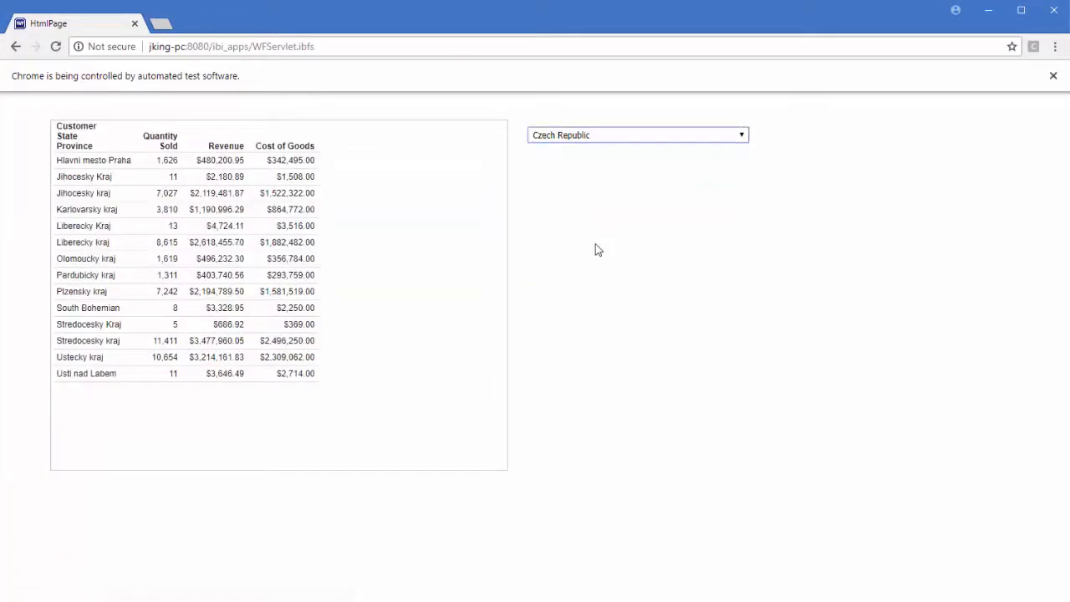